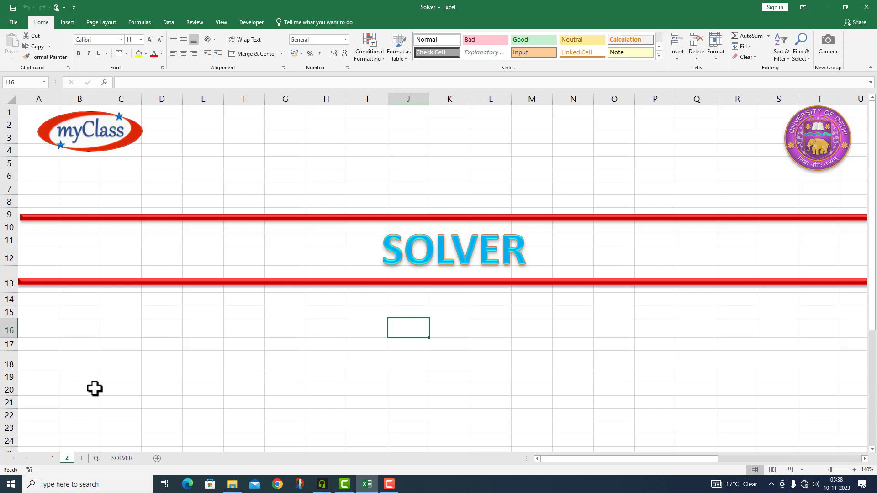
- On the SOLVER sheet, enter a quantity of 300 for each of Appliance A, Appliance B and Appliance C
{"action": "left_click", "coordinate": [121, 458]}
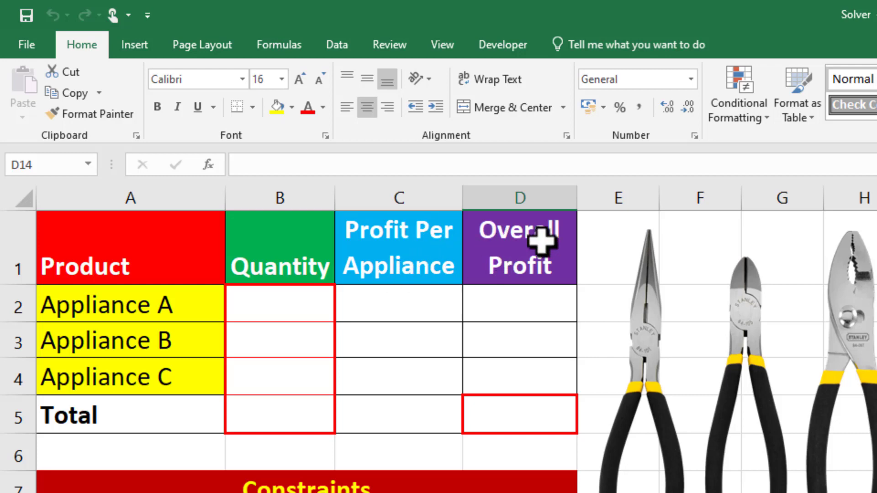
{"action": "left_click", "coordinate": [314, 303]}
{"action": "type", "text": "6"}
{"action": "key", "text": "BackSpace"}
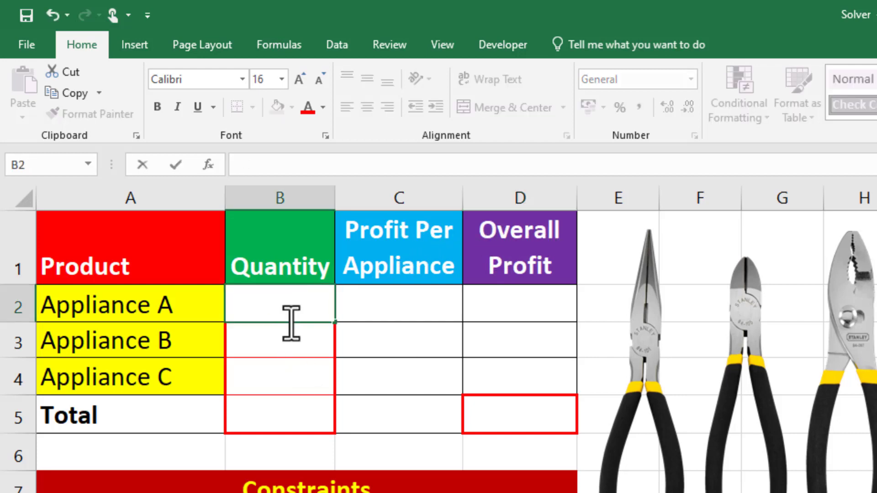
{"action": "left_click", "coordinate": [264, 348]}
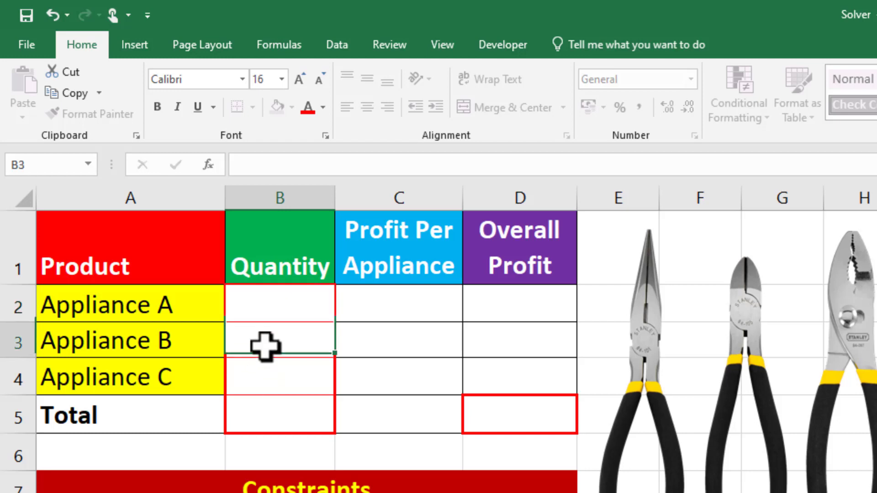
{"action": "left_click", "coordinate": [265, 306]}
{"action": "type", "text": "300"}
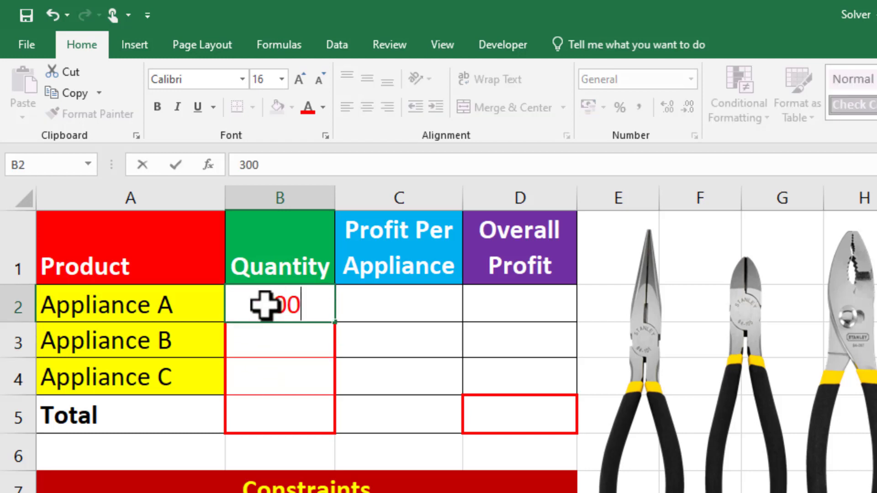
{"action": "left_click", "coordinate": [263, 344]}
{"action": "type", "text": "300"}
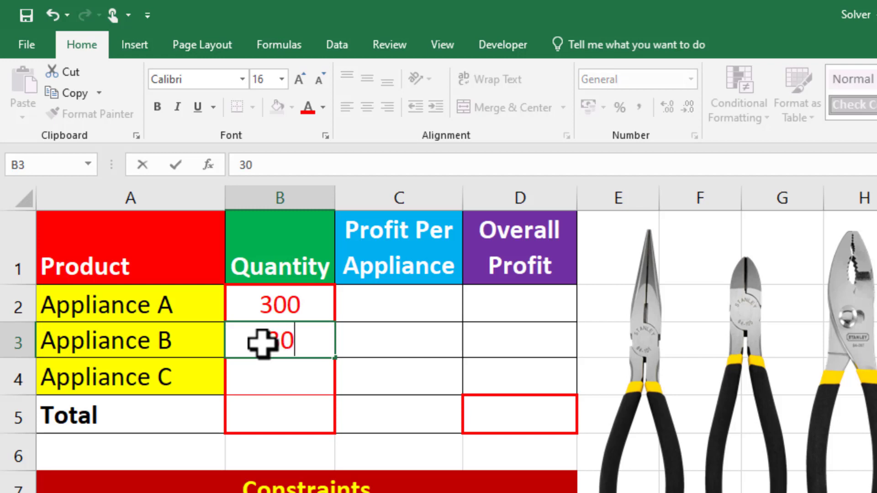
{"action": "left_click", "coordinate": [268, 371]}
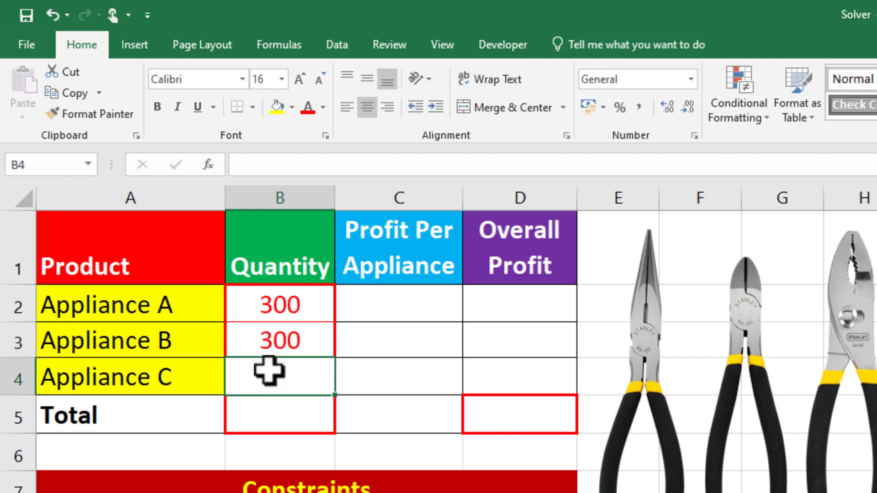
{"action": "type", "text": "3000"}
{"action": "key", "text": "BackSpace"}
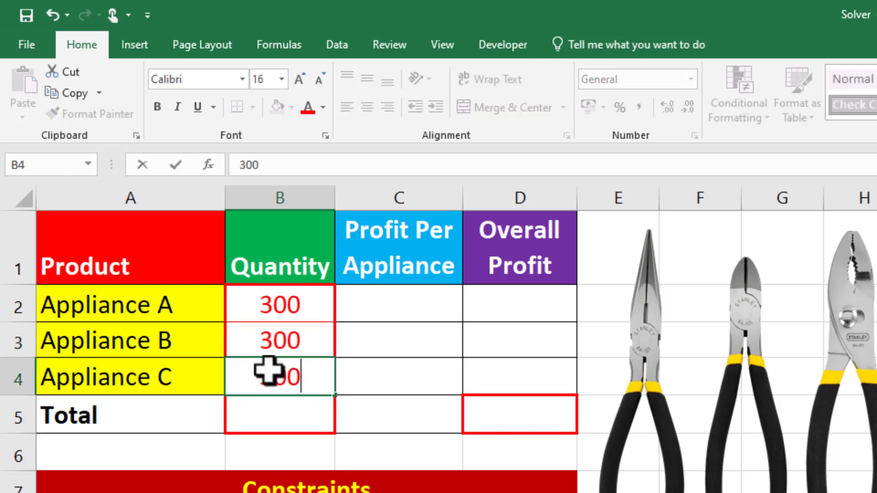
- Total the three appliance quantities in B5 with the formula =SUM(B2:B4)
{"action": "double_click", "coordinate": [252, 412]}
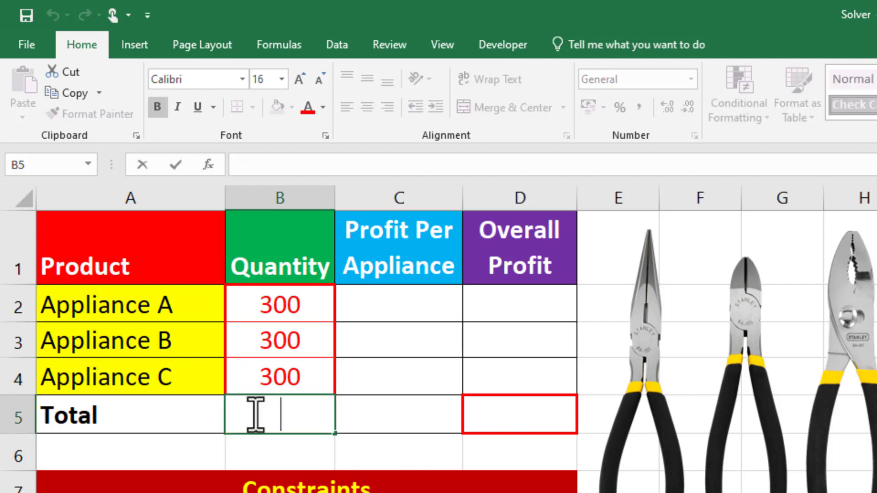
{"action": "type", "text": "=SUM("}
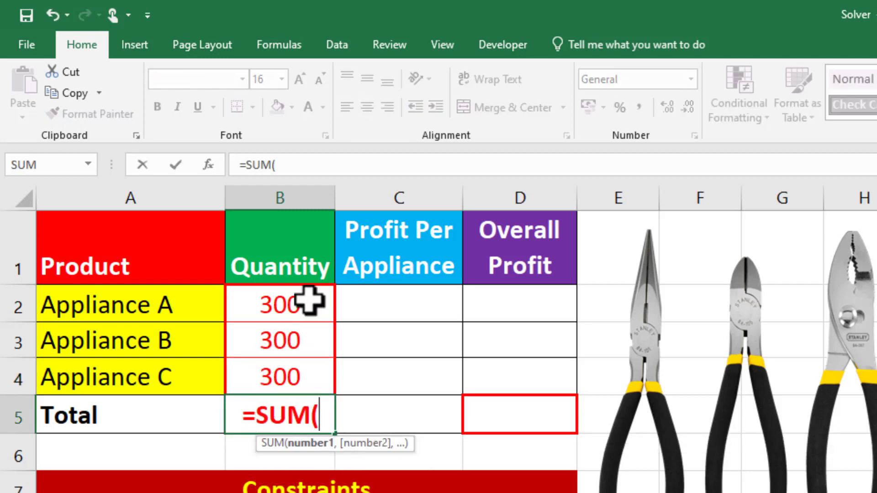
{"action": "left_click_drag", "start_coordinate": [307, 297], "coordinate": [307, 374]}
{"action": "type", "text": ")"}
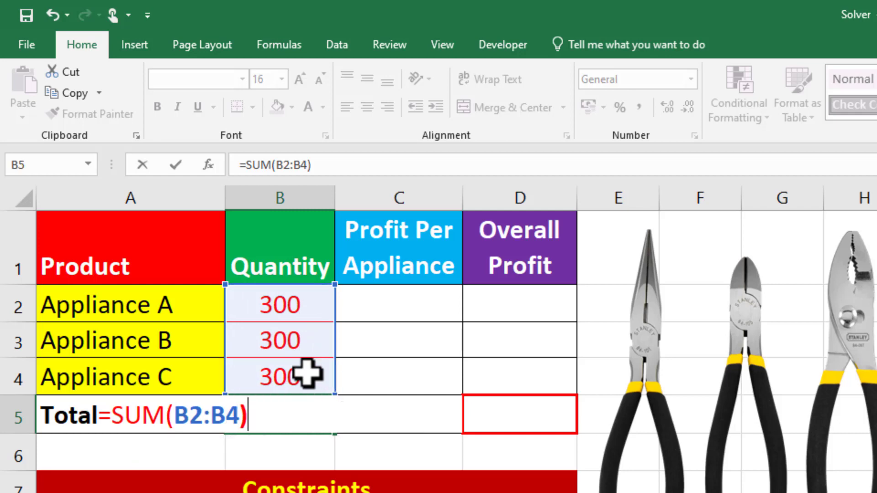
{"action": "key", "text": "Return"}
- Enter the profit per appliance as 25 for Appliance A, 15 for Appliance B and 20 for Appliance C
{"action": "left_click", "coordinate": [373, 291]}
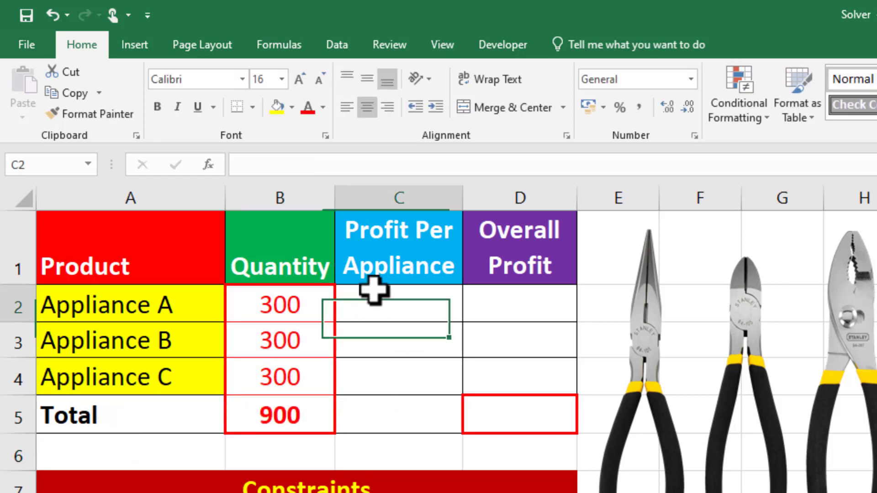
{"action": "type", "text": "25"}
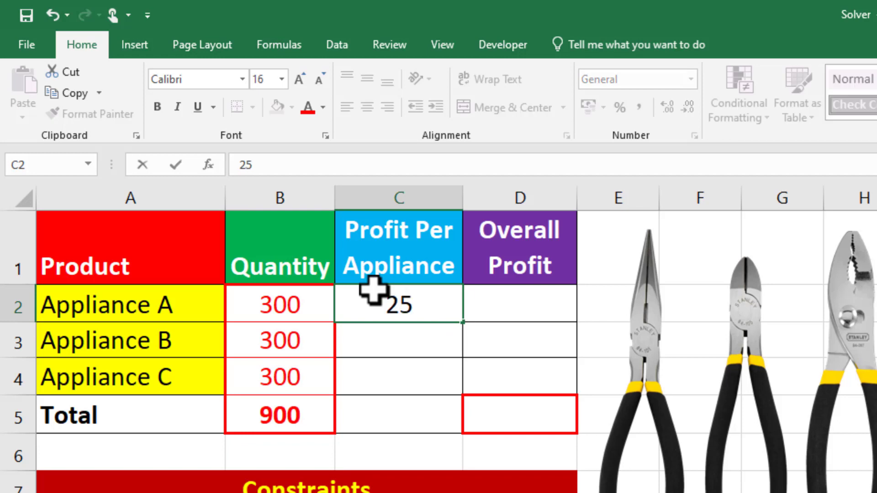
{"action": "key", "text": "Return"}
{"action": "type", "text": "15"}
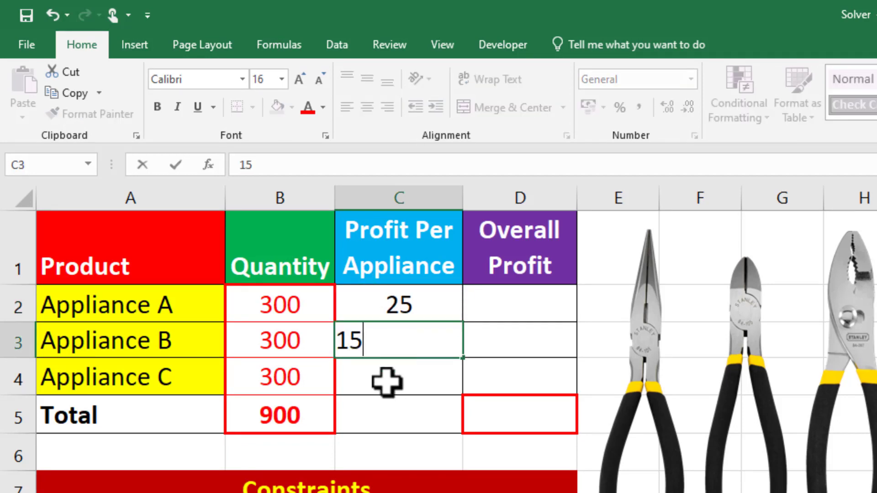
{"action": "key", "text": "Return"}
{"action": "type", "text": "20"}
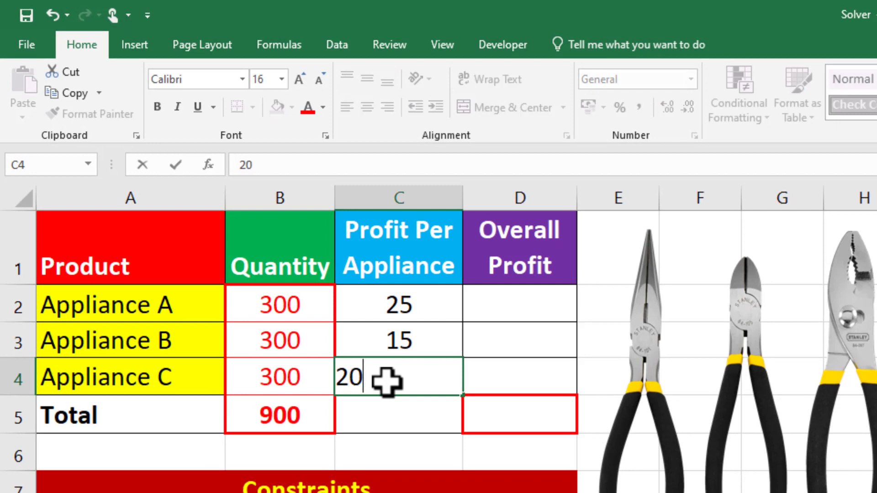
{"action": "left_click", "coordinate": [383, 413]}
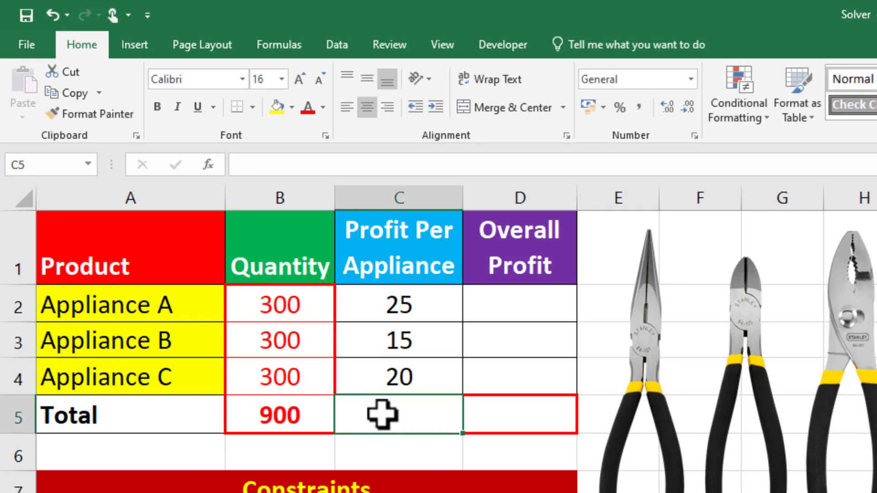
- Extend the quantity total formula from B5 to C5 to total the profit per appliance
{"action": "left_click", "coordinate": [303, 413]}
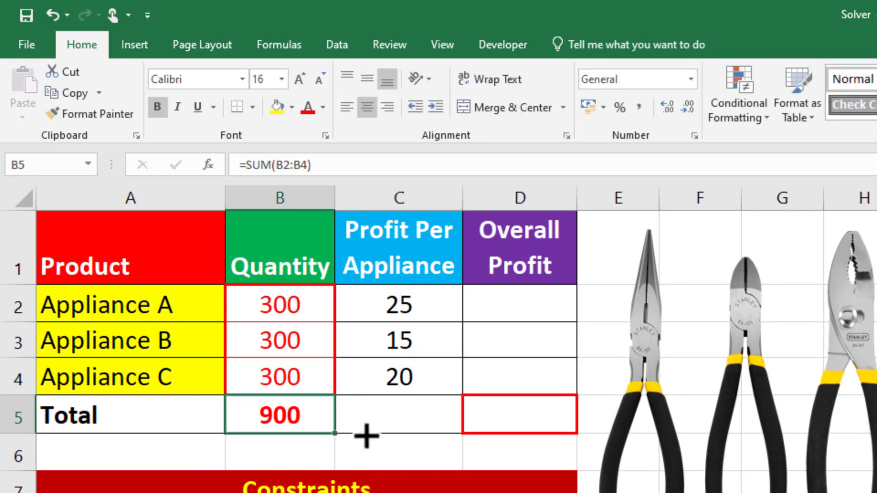
{"action": "left_click_drag", "start_coordinate": [367, 436], "coordinate": [446, 435]}
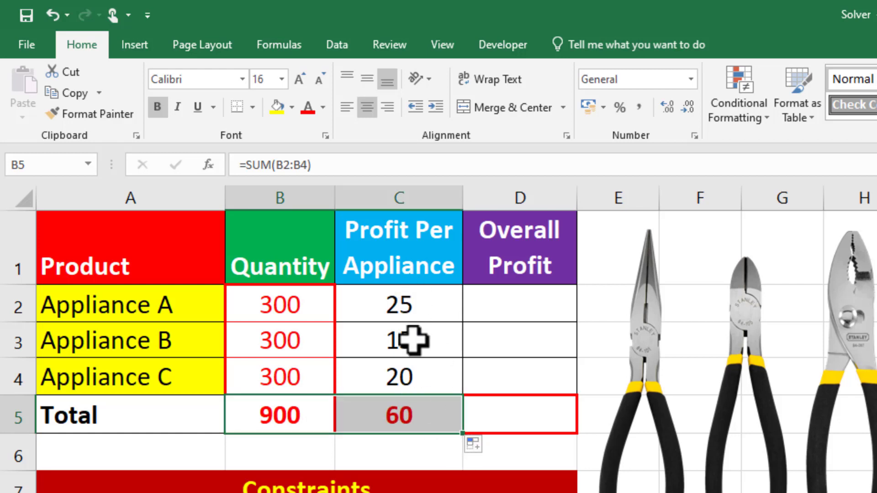
{"action": "left_click", "coordinate": [876, 452]}
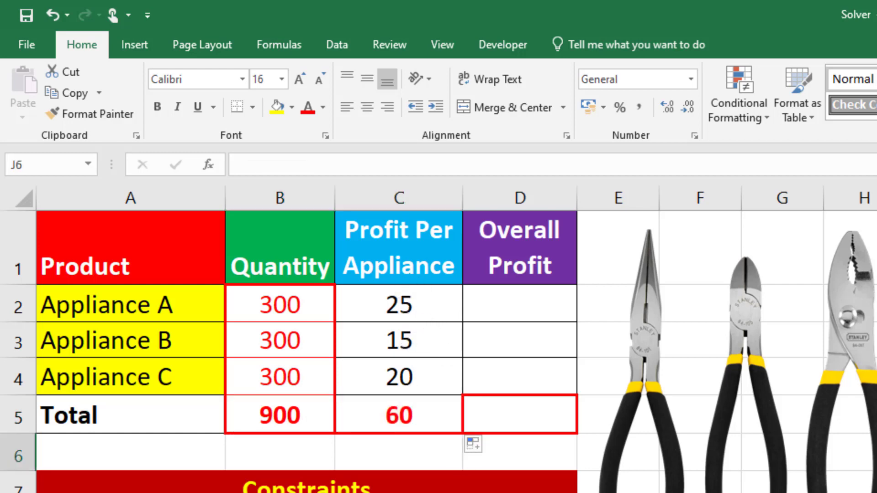
- Calculate Overall Profit in D2 as =B2*C2, fill it through D4, and extend the total formula from C5 to D5
{"action": "left_click", "coordinate": [490, 305]}
{"action": "type", "text": "="}
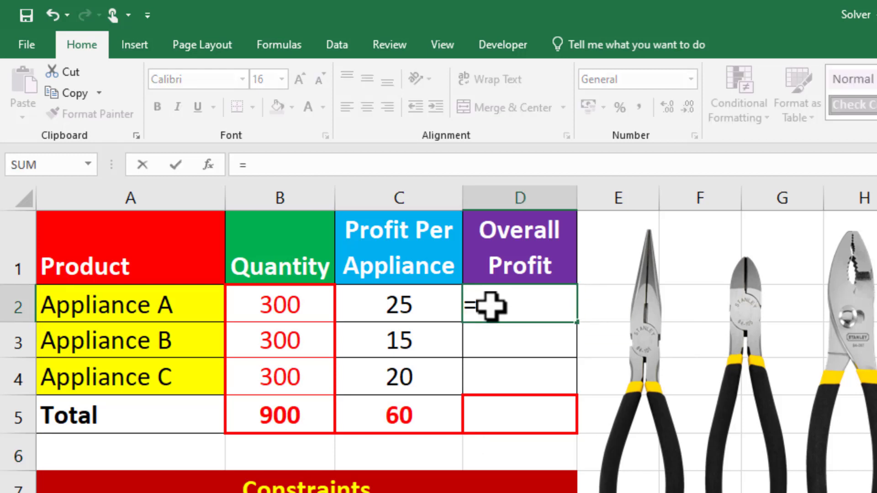
{"action": "left_click", "coordinate": [251, 303]}
{"action": "type", "text": "*"}
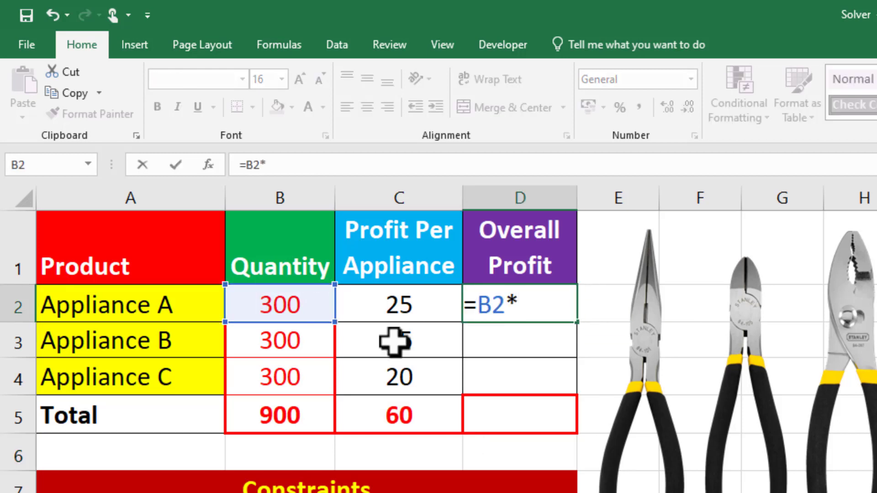
{"action": "left_click", "coordinate": [423, 294]}
{"action": "key", "text": "ctrl+Return"}
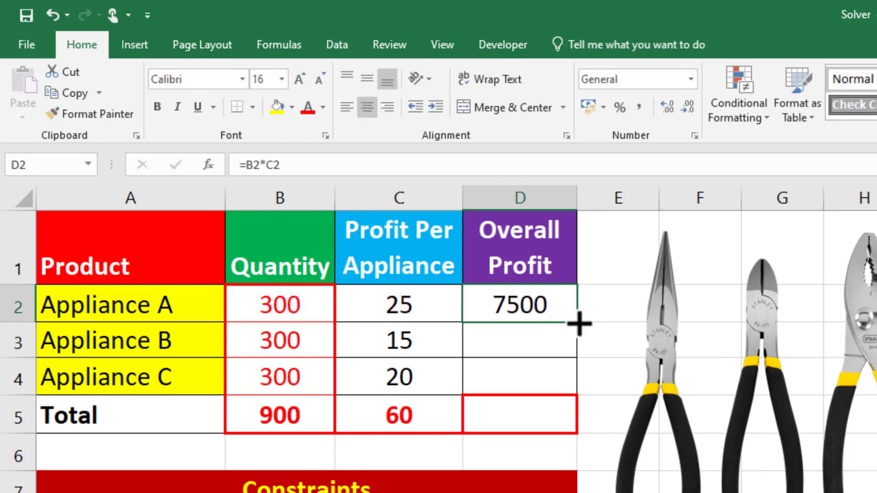
{"action": "left_click_drag", "start_coordinate": [579, 323], "coordinate": [578, 394]}
{"action": "left_click", "coordinate": [458, 424]}
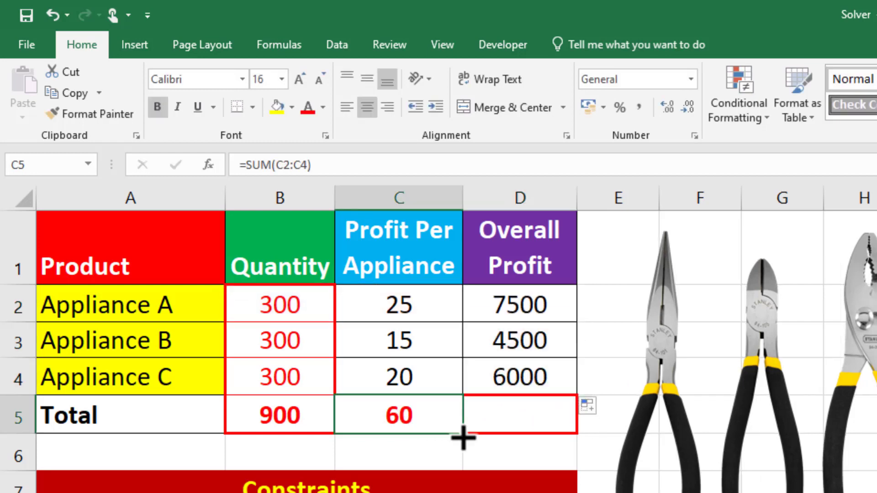
{"action": "left_click_drag", "start_coordinate": [462, 438], "coordinate": [568, 435]}
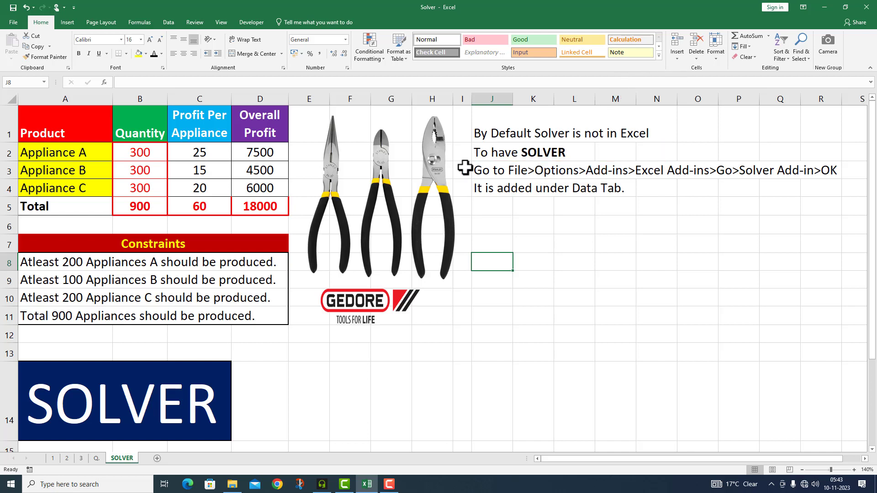
- Enable the Solver Add-in among the available Excel add-ins
{"action": "left_click", "coordinate": [14, 22]}
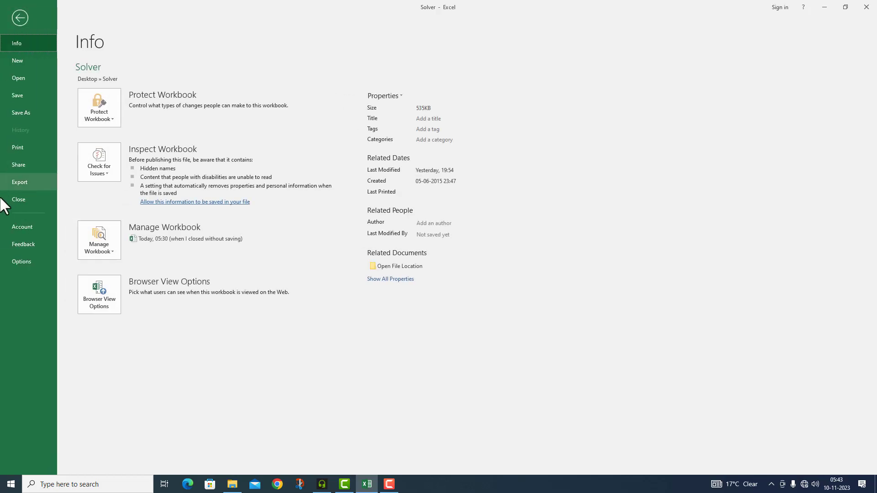
{"action": "left_click", "coordinate": [19, 262]}
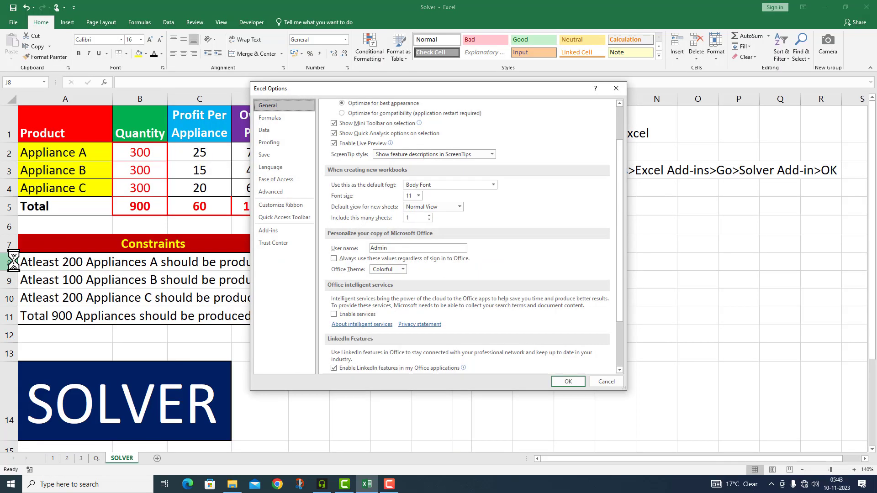
{"action": "left_click", "coordinate": [278, 229]}
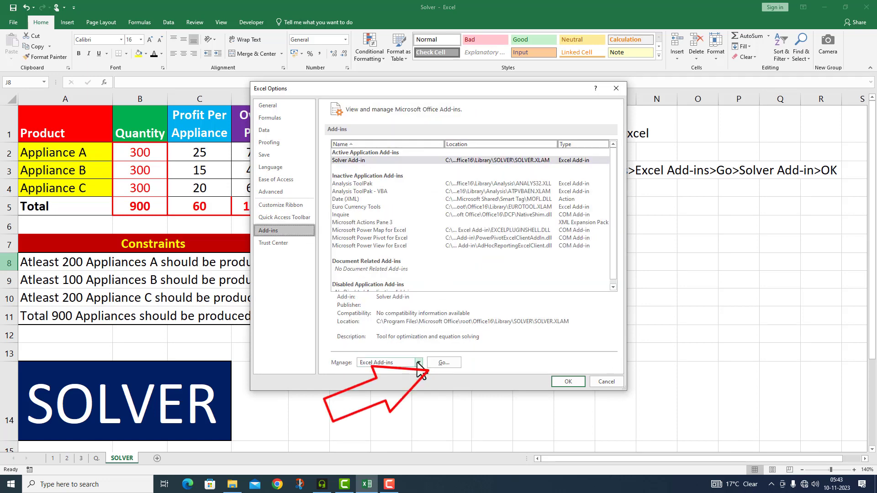
{"action": "left_click", "coordinate": [442, 363]}
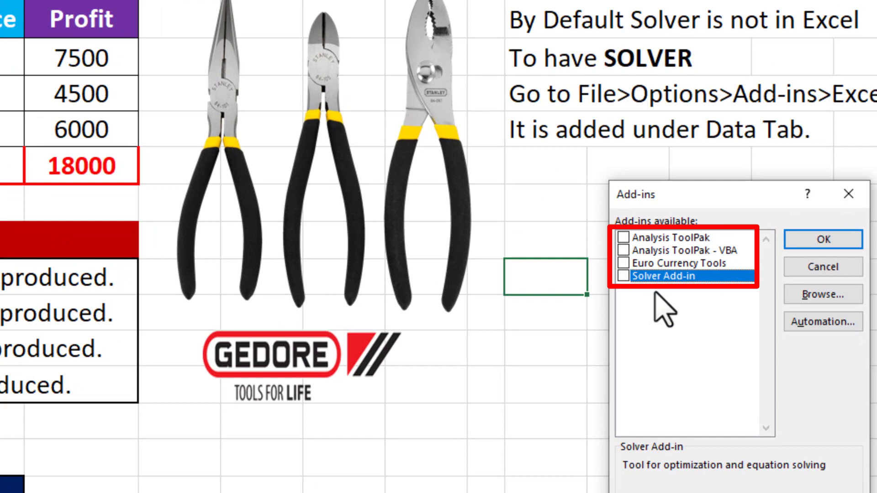
{"action": "left_click", "coordinate": [622, 276]}
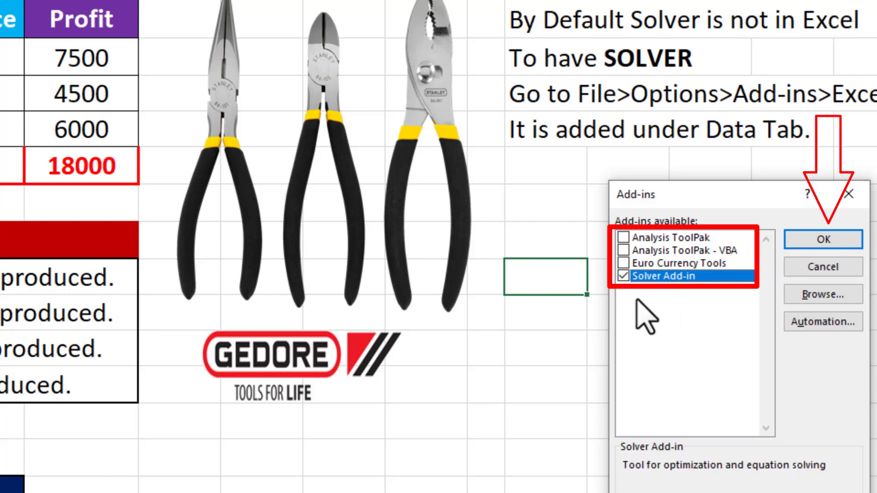
{"action": "left_click", "coordinate": [824, 239]}
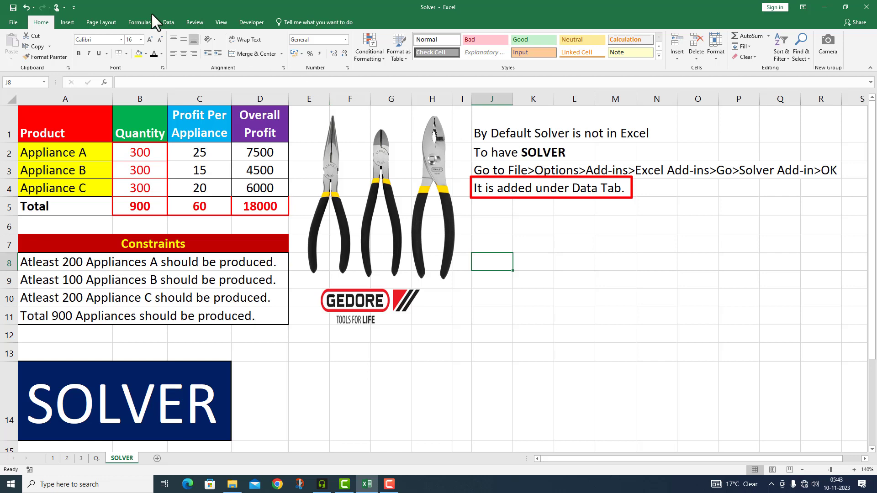
- Set up Solver to maximize the total overall profit in D5 by changing the appliance quantities in B2:B4
{"action": "left_click", "coordinate": [163, 22]}
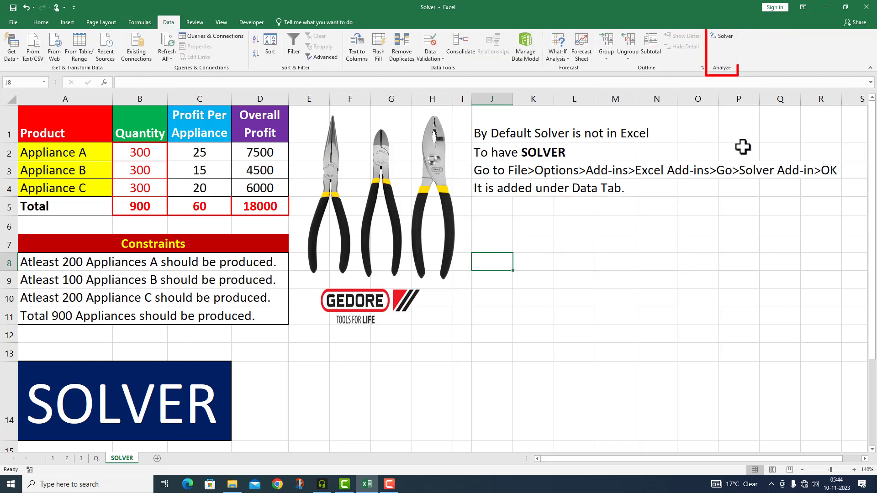
{"action": "left_click", "coordinate": [725, 36]}
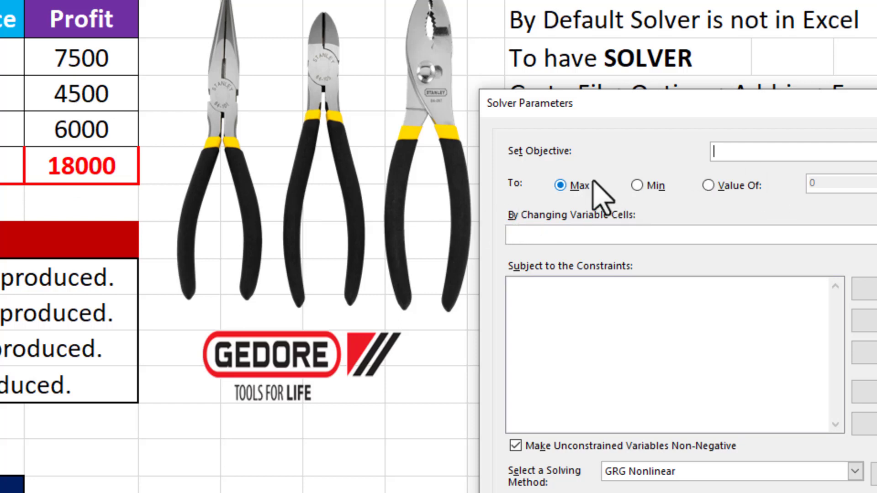
{"action": "left_click", "coordinate": [74, 167]}
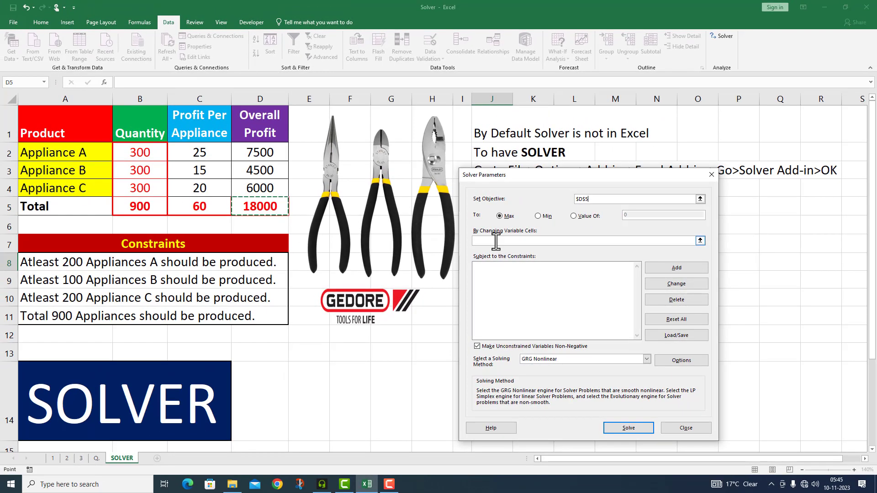
{"action": "left_click", "coordinate": [495, 241]}
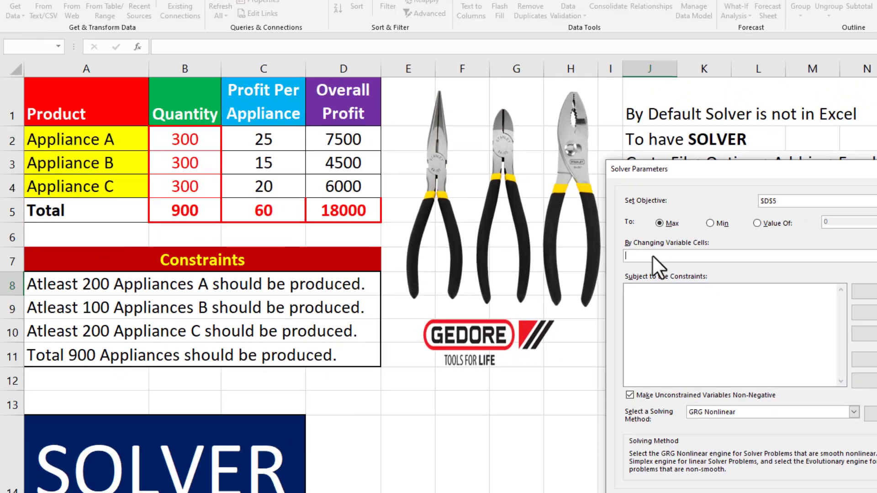
{"action": "left_click_drag", "start_coordinate": [246, 166], "coordinate": [246, 201]}
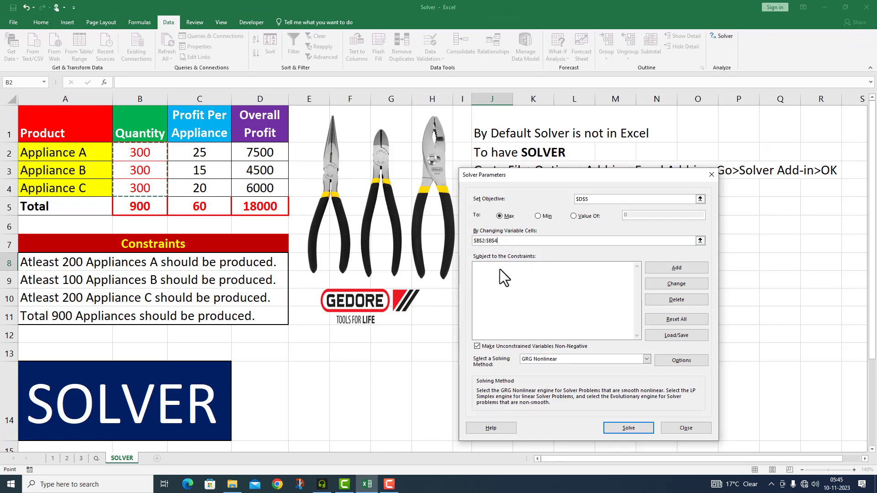
- Add a Solver constraint requiring the Appliance A quantity in B2 to be >= 200
{"action": "left_click", "coordinate": [666, 270]}
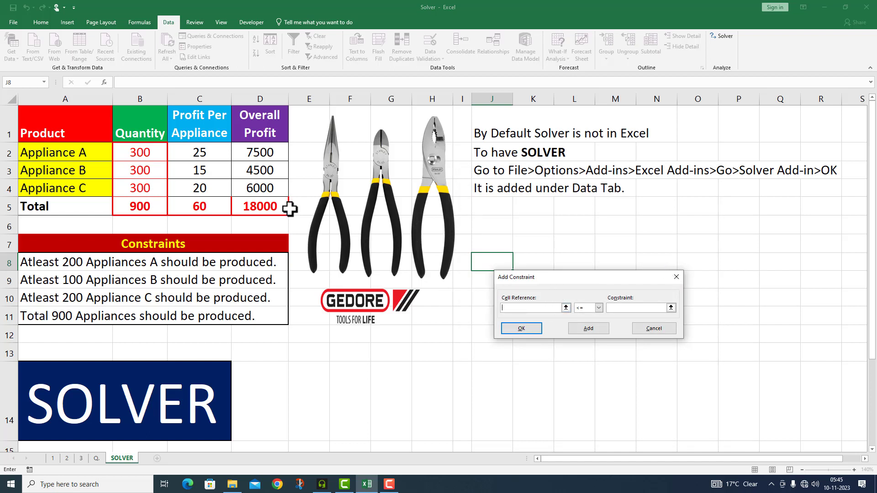
{"action": "left_click", "coordinate": [157, 156]}
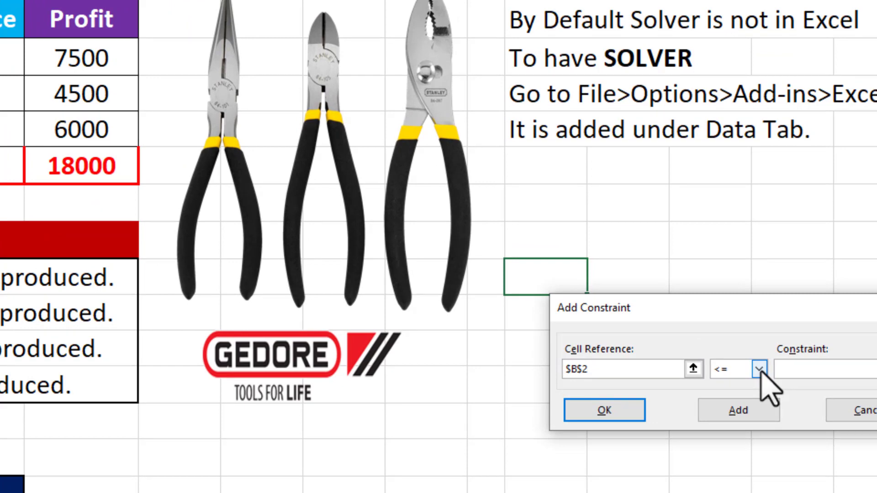
{"action": "left_click", "coordinate": [759, 369]}
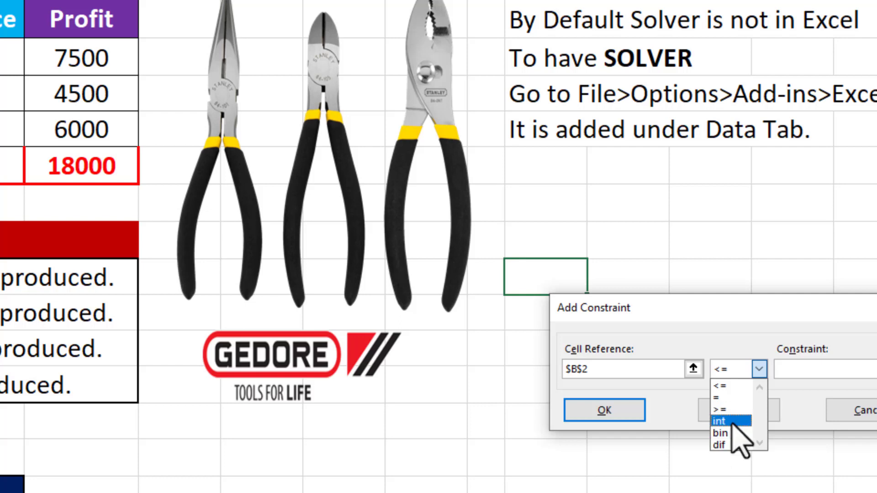
{"action": "left_click", "coordinate": [731, 408]}
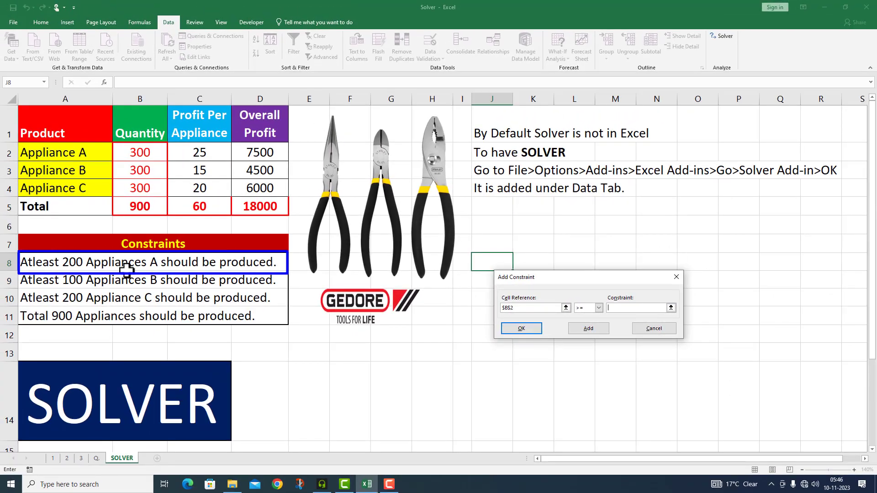
{"action": "left_click", "coordinate": [624, 312]}
{"action": "type", "text": "200"}
{"action": "left_click", "coordinate": [585, 333]}
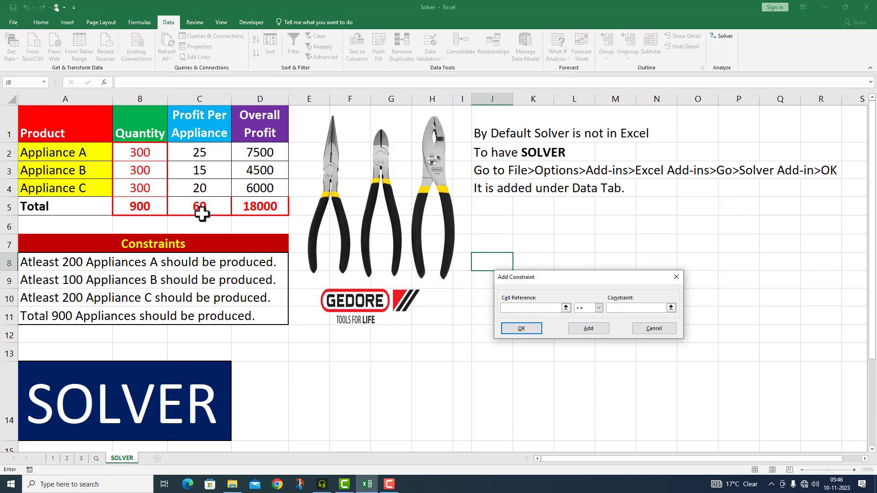
- Add a Solver constraint requiring the Appliance B quantity in B3 to be >= 100
{"action": "left_click", "coordinate": [138, 171]}
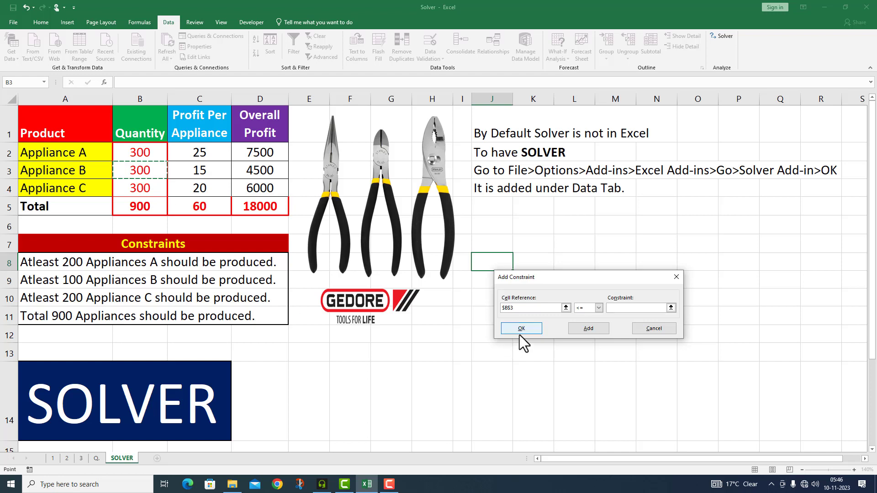
{"action": "left_click", "coordinate": [599, 308]}
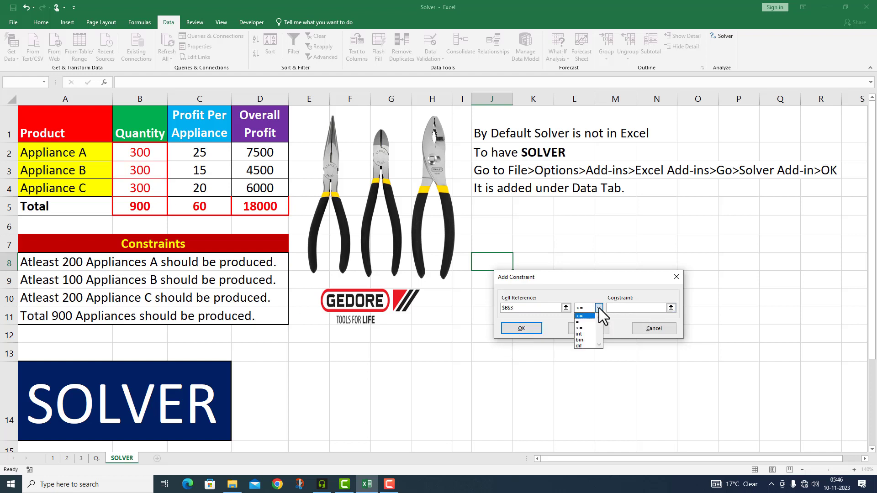
{"action": "left_click", "coordinate": [586, 327]}
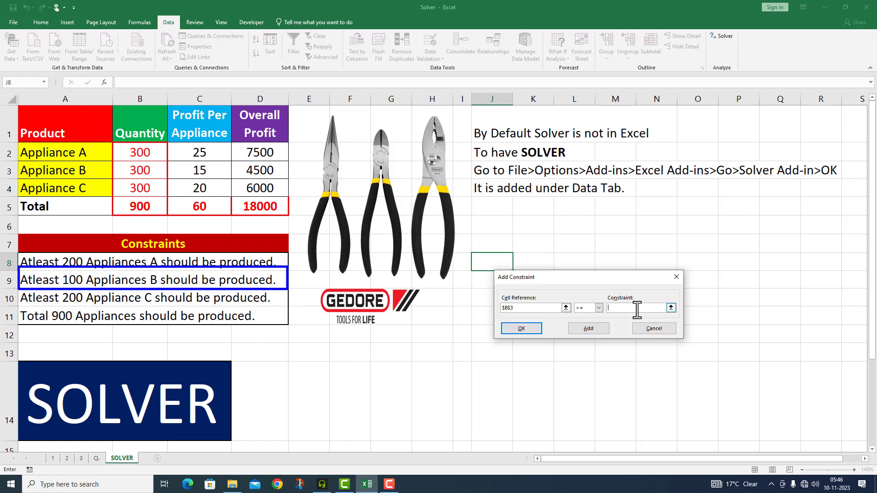
{"action": "type", "text": "100"}
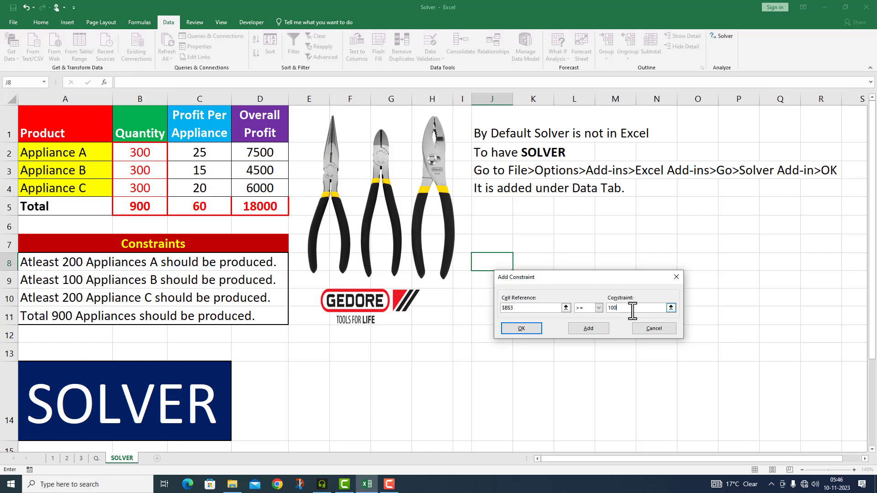
{"action": "left_click", "coordinate": [590, 331]}
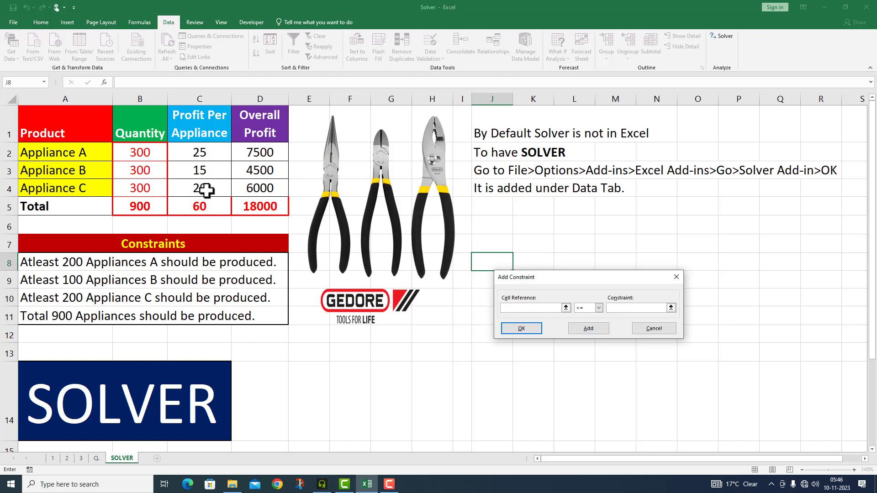
- Add a Solver constraint requiring the Appliance C quantity in B4 to be >= 200
{"action": "left_click", "coordinate": [145, 189]}
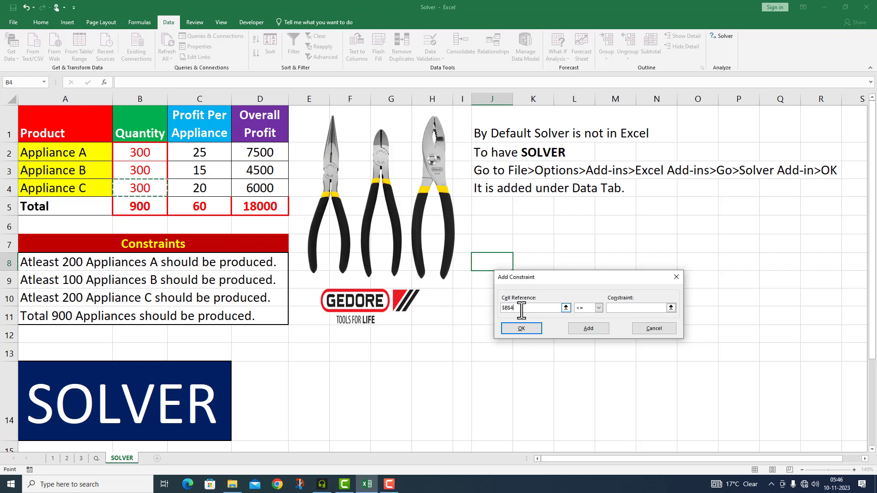
{"action": "left_click", "coordinate": [598, 309]}
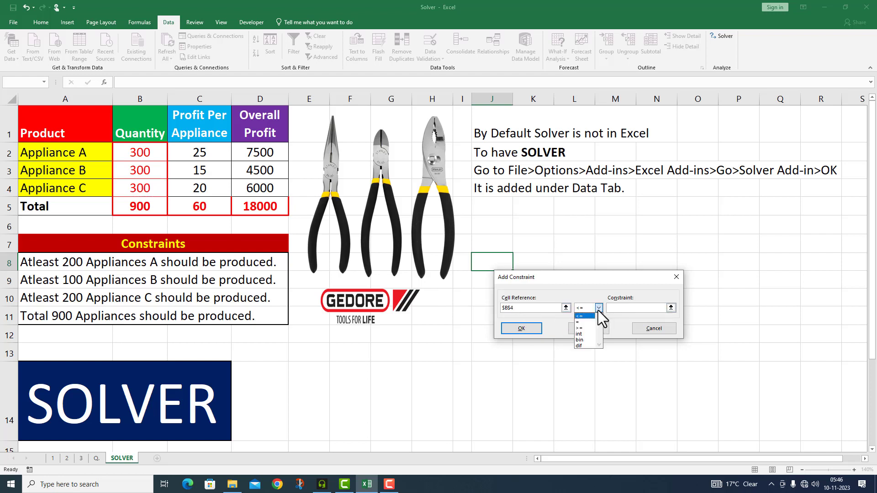
{"action": "left_click", "coordinate": [587, 329]}
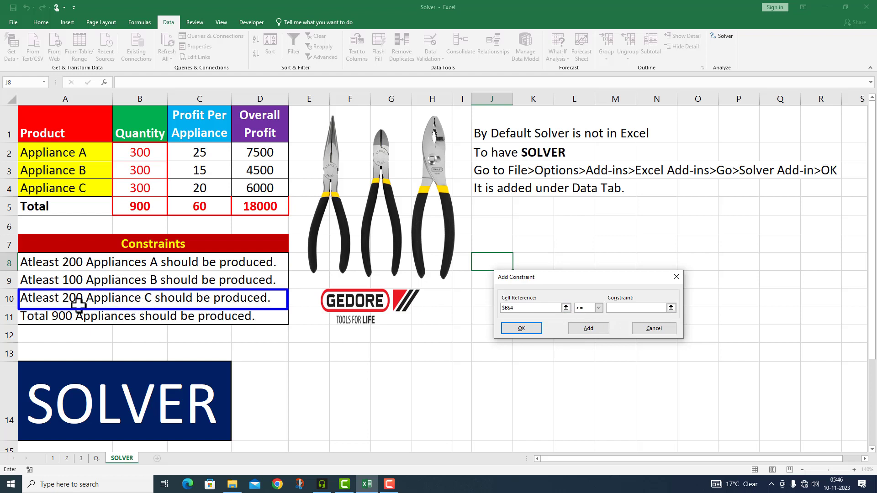
{"action": "left_click", "coordinate": [620, 309]}
{"action": "type", "text": "200"}
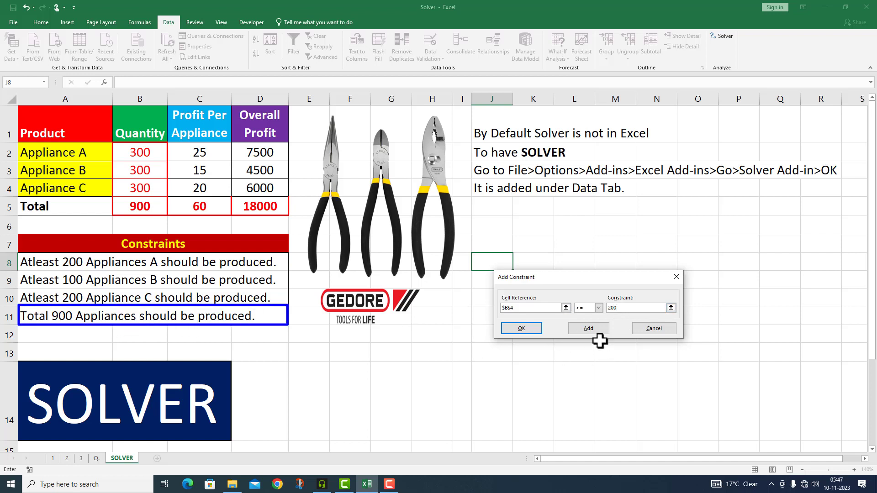
{"action": "left_click", "coordinate": [589, 329]}
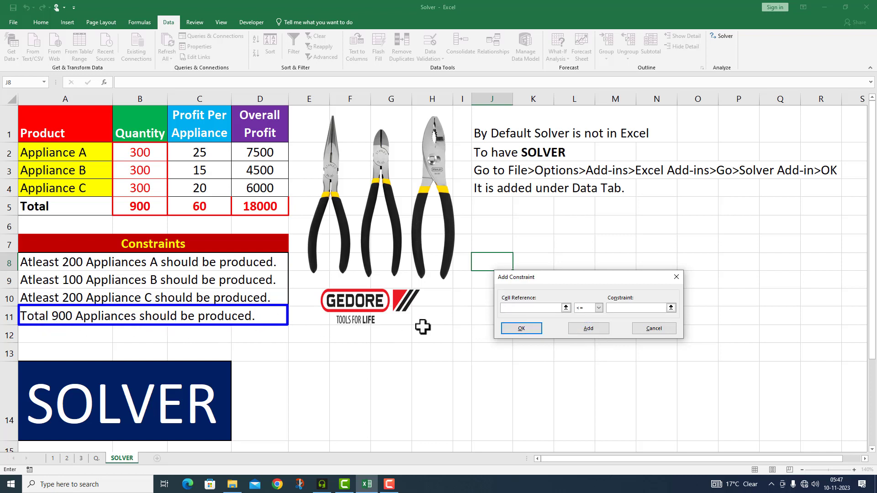
- Add a final constraint making the total quantity in B5 = 900 and return to the Solver parameters
{"action": "left_click", "coordinate": [136, 206]}
{"action": "left_click", "coordinate": [598, 308]}
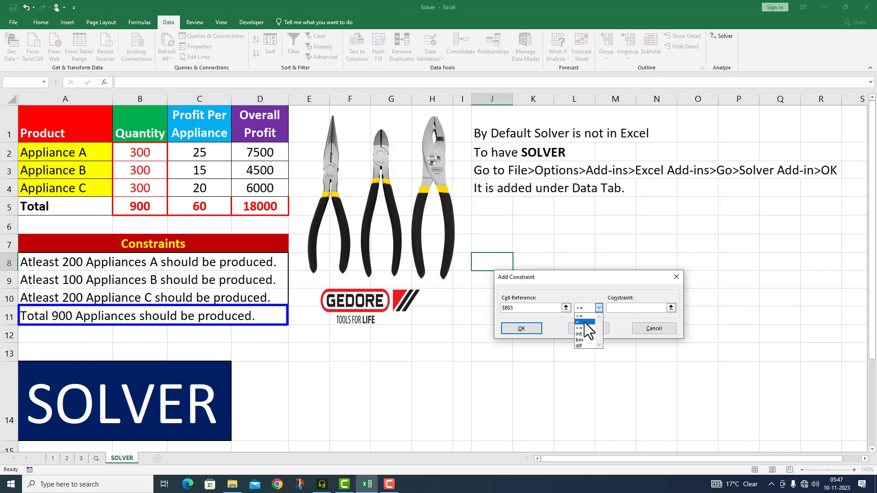
{"action": "left_click", "coordinate": [585, 322]}
{"action": "left_click", "coordinate": [615, 310]}
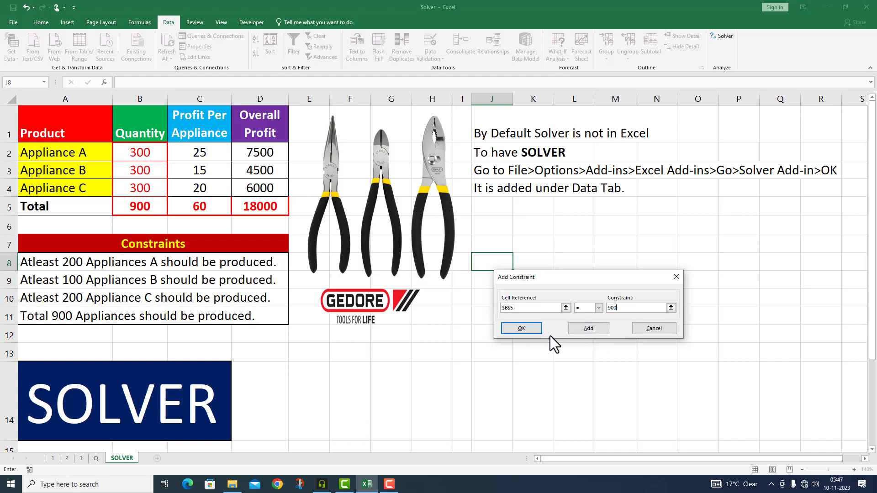
{"action": "left_click", "coordinate": [528, 327]}
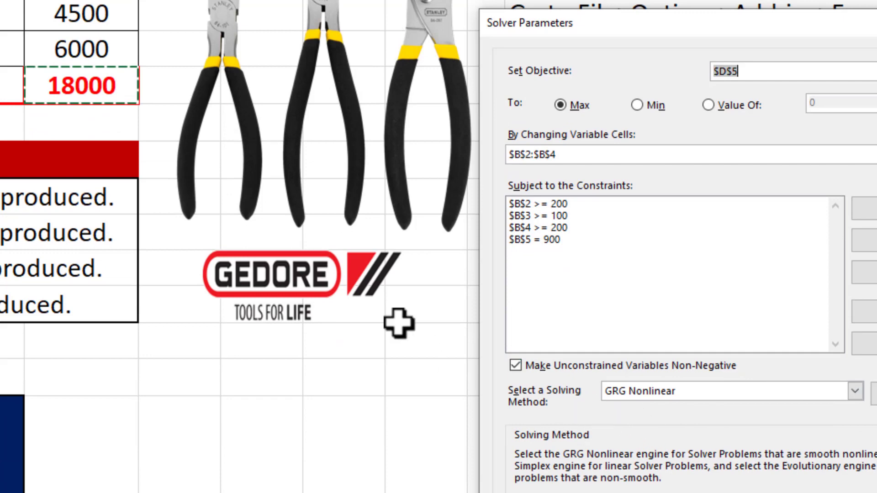
- Set the solving method to Simplex LP and solve the model
{"action": "left_click", "coordinate": [855, 391]}
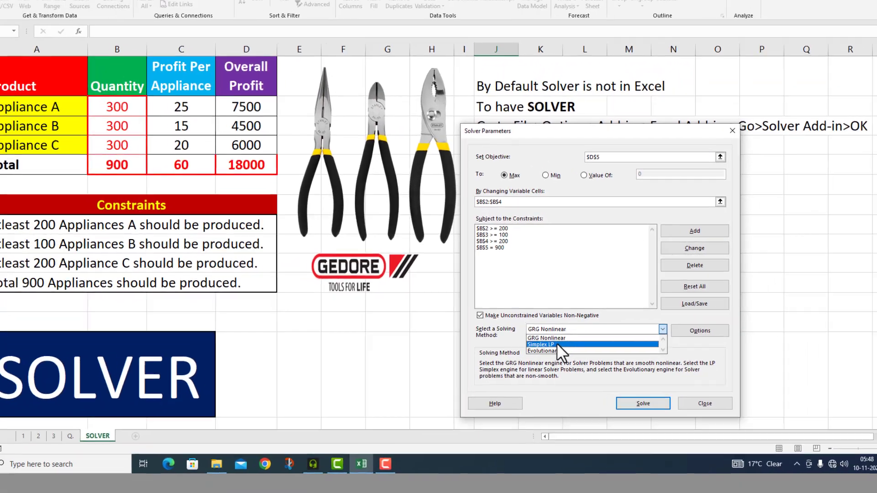
{"action": "left_click", "coordinate": [557, 344]}
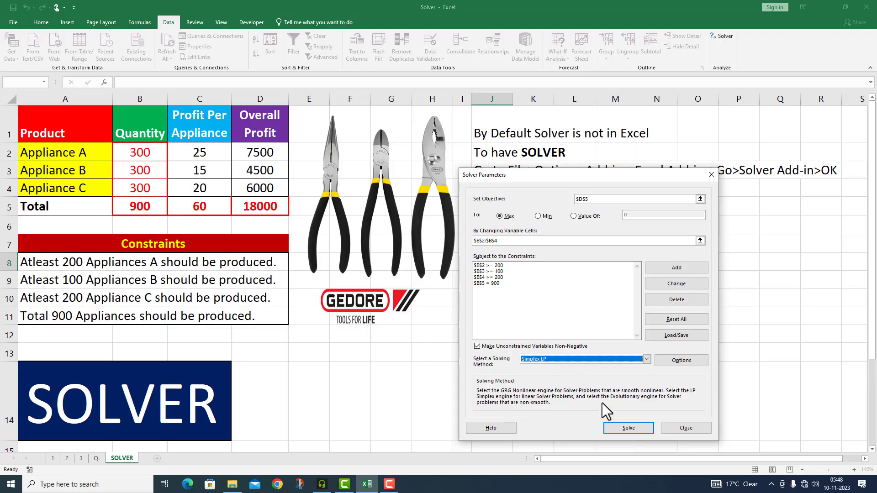
{"action": "left_click", "coordinate": [615, 429]}
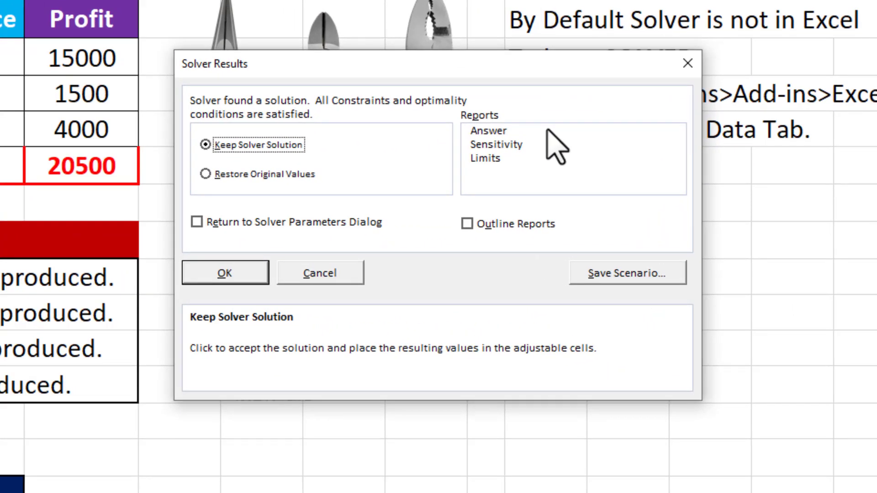
- Keep the Solver solution and generate the Answer, Sensitivity and Limits reports as outline reports
{"action": "left_click", "coordinate": [468, 130]}
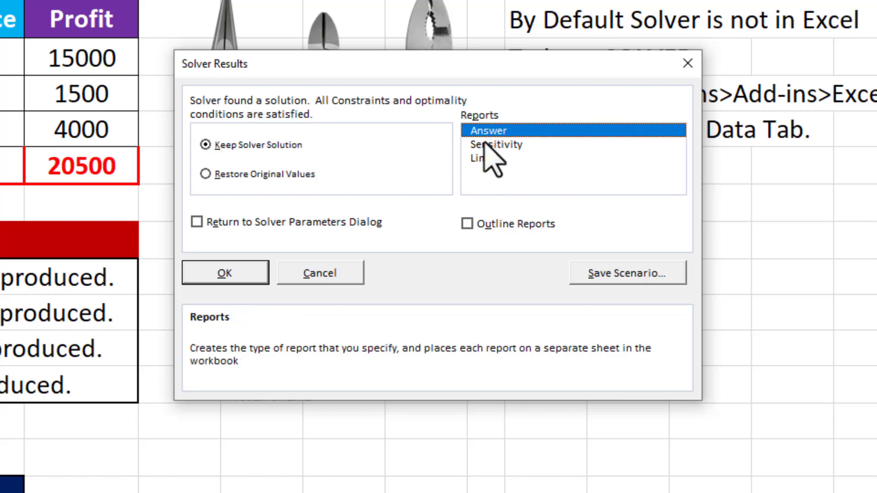
{"action": "left_click", "coordinate": [485, 144]}
{"action": "left_click", "coordinate": [483, 159]}
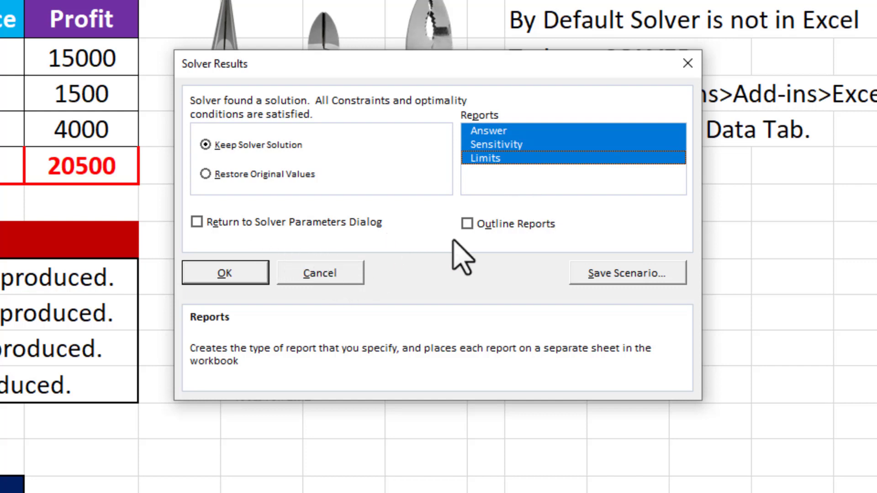
{"action": "left_click", "coordinate": [470, 224]}
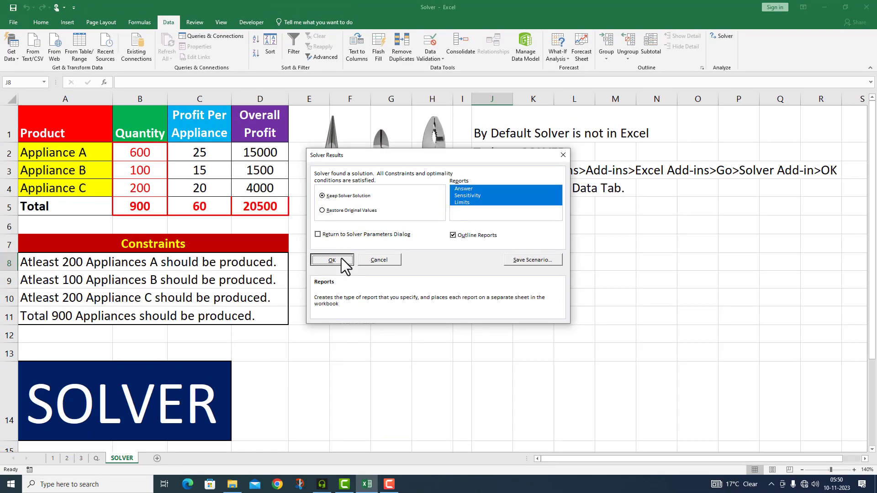
{"action": "left_click", "coordinate": [337, 259]}
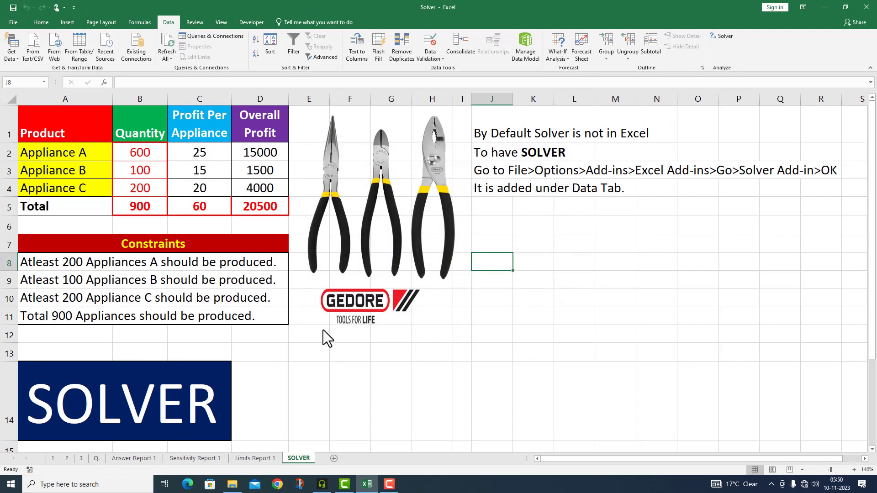
- Review the Answer Report 1 sheet and the Sensitivity Report 1 sheet, expanding the variable cell rows in the latter
{"action": "left_click", "coordinate": [134, 458]}
{"action": "scroll", "coordinate": [298, 384], "scroll_direction": "down", "scroll_amount": 1}
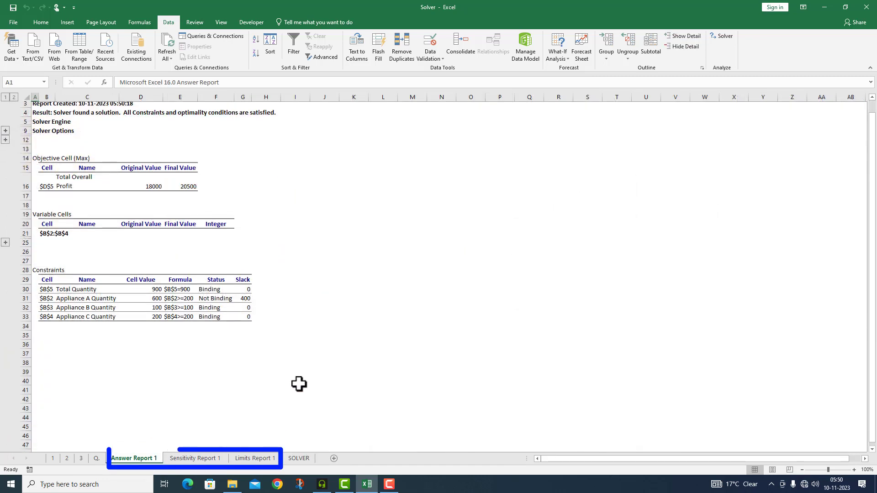
{"action": "scroll", "coordinate": [299, 384], "scroll_direction": "up", "scroll_amount": 1}
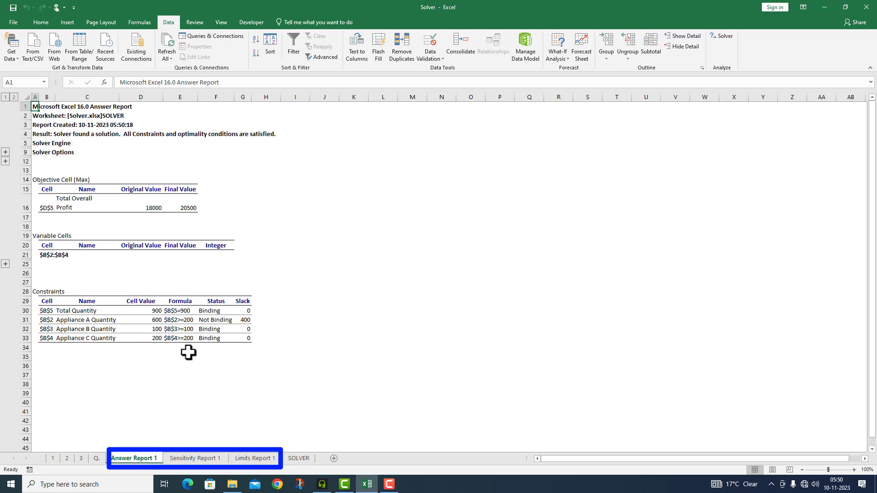
{"action": "left_click", "coordinate": [181, 459]}
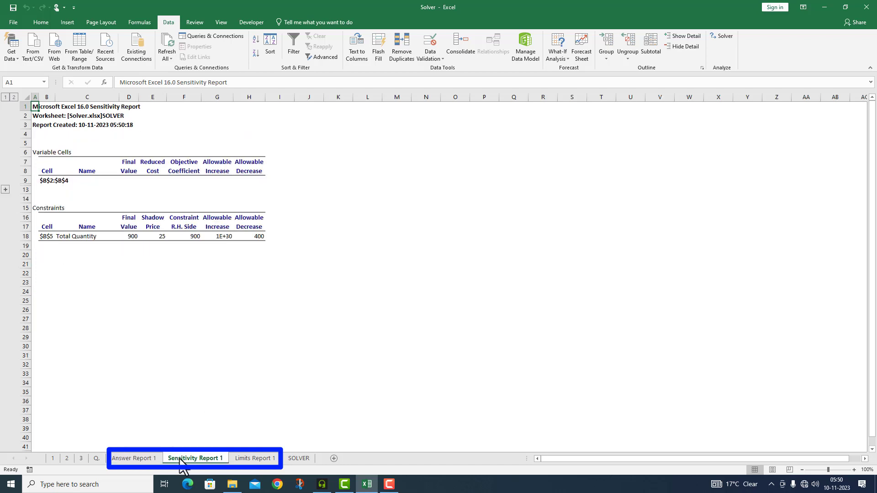
{"action": "left_click", "coordinate": [5, 190]}
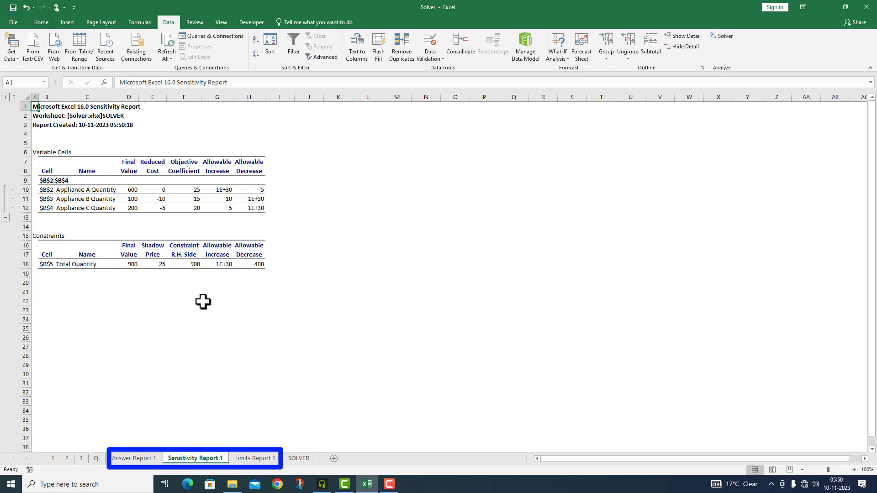
- Expand the variable cell rows in Limits Report 1 to review the limits, and return to the SOLVER sheet
{"action": "left_click", "coordinate": [254, 459]}
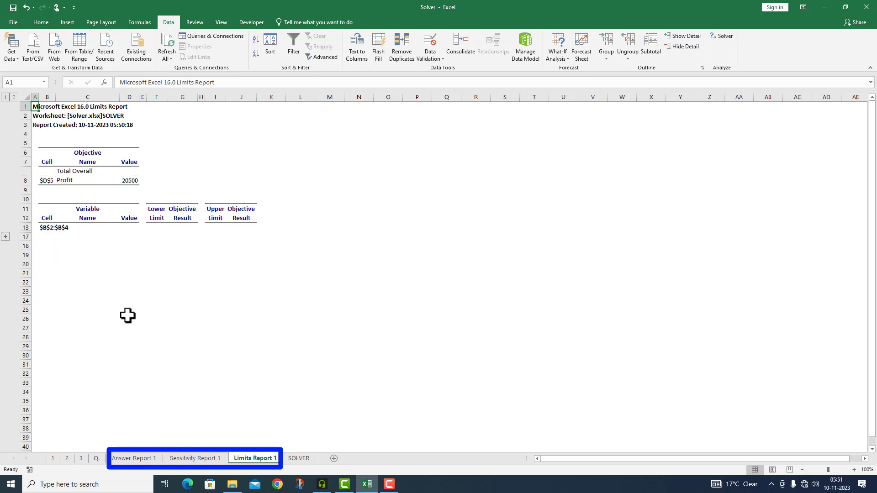
{"action": "left_click", "coordinate": [6, 237]}
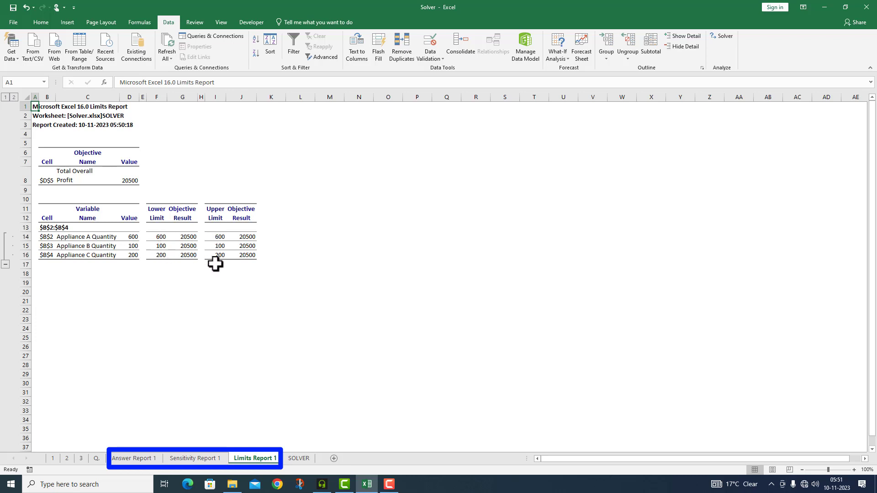
{"action": "left_click", "coordinate": [298, 460]}
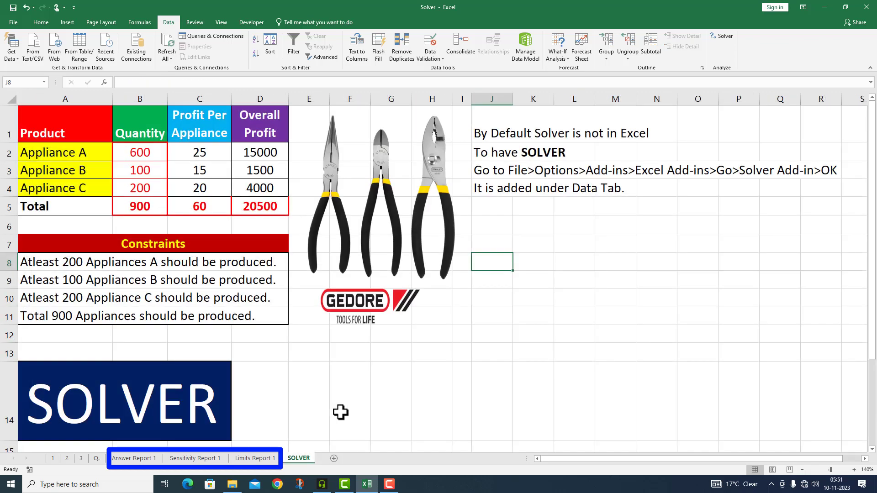